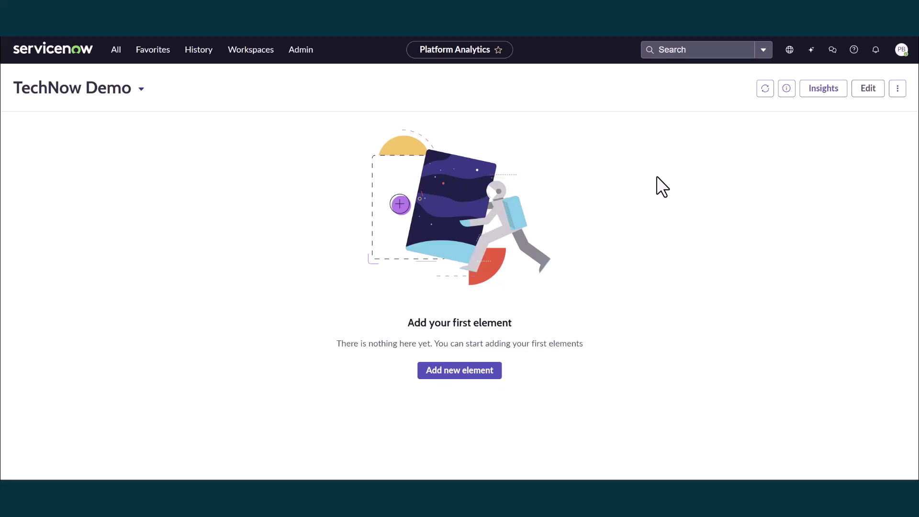
# In a pinned Now Assist panel, generate a 'Bar chart on Incidents' grouped by Category.
pyautogui.click(811, 49)
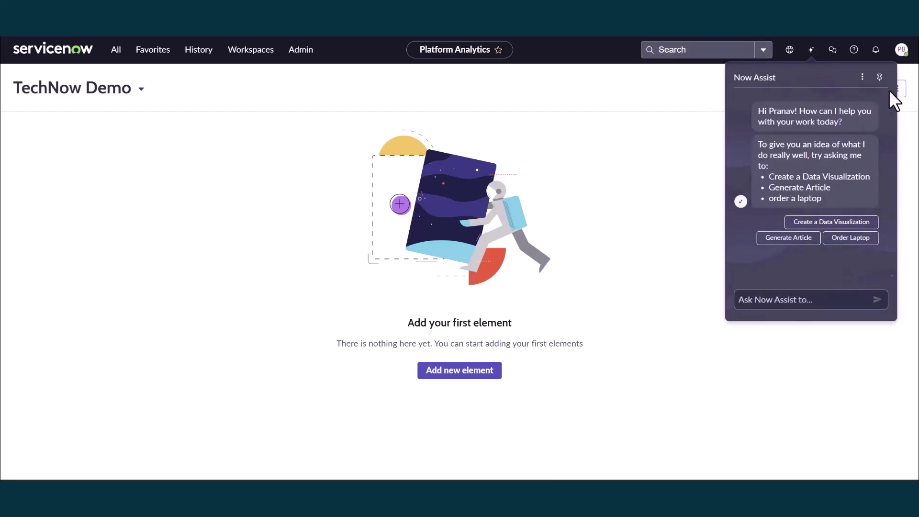
pyautogui.click(881, 78)
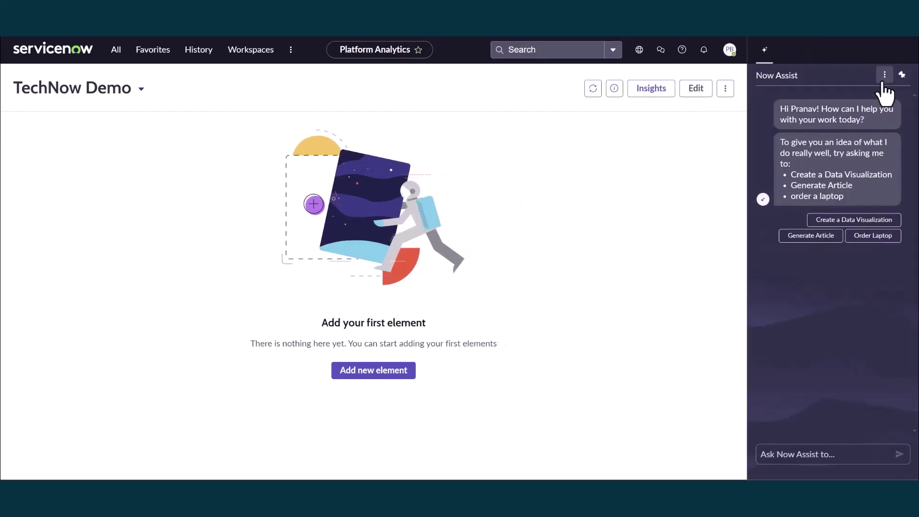
pyautogui.click(868, 223)
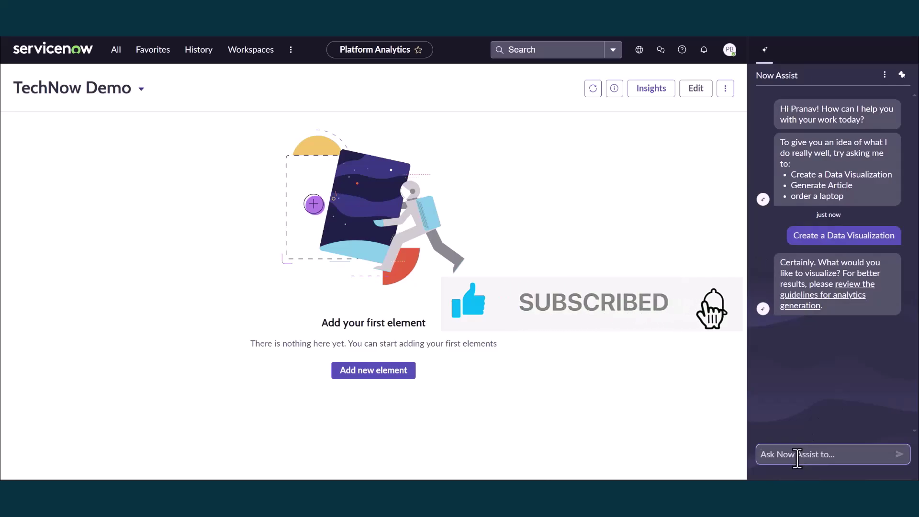
pyautogui.write('Bar chart on Incidents')
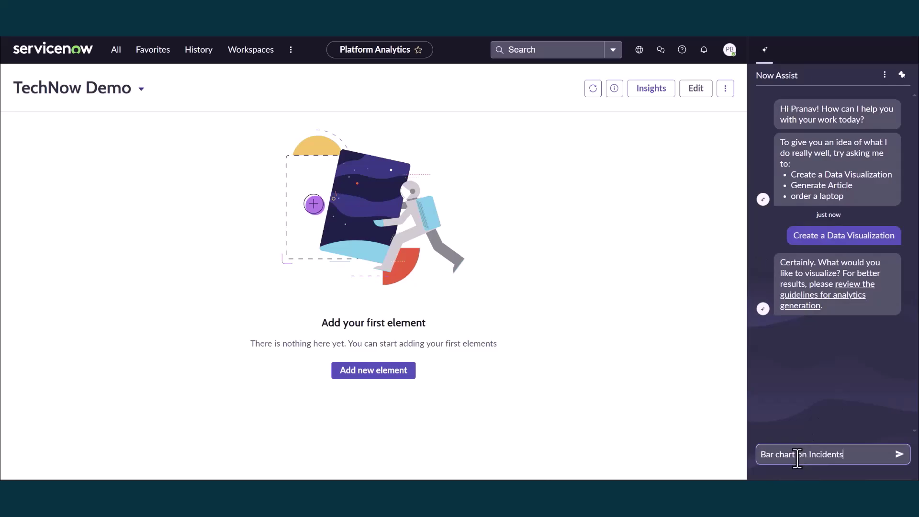
pyautogui.press('Return')
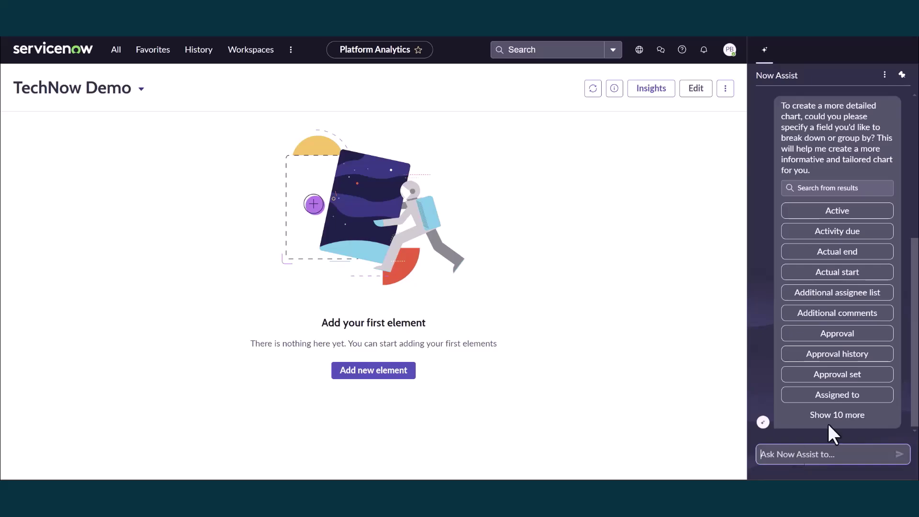
pyautogui.click(833, 189)
pyautogui.write('Ca')
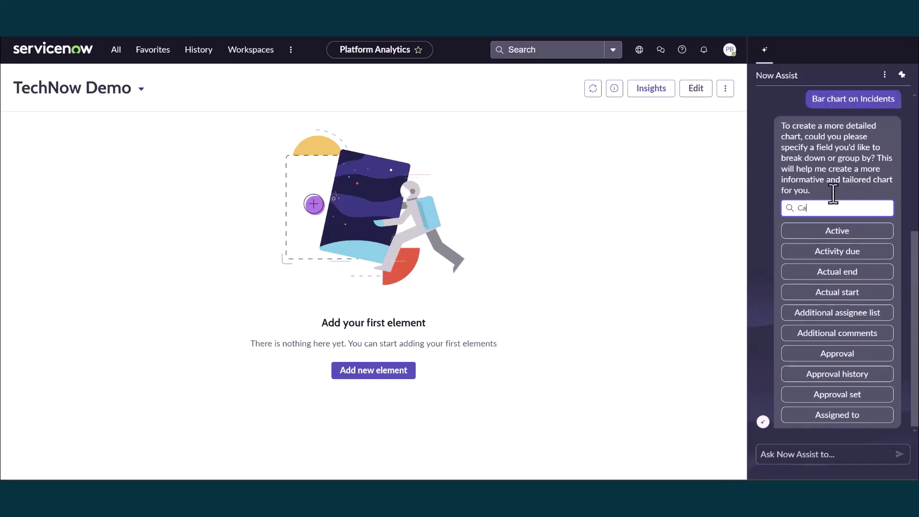
pyautogui.write('tegor')
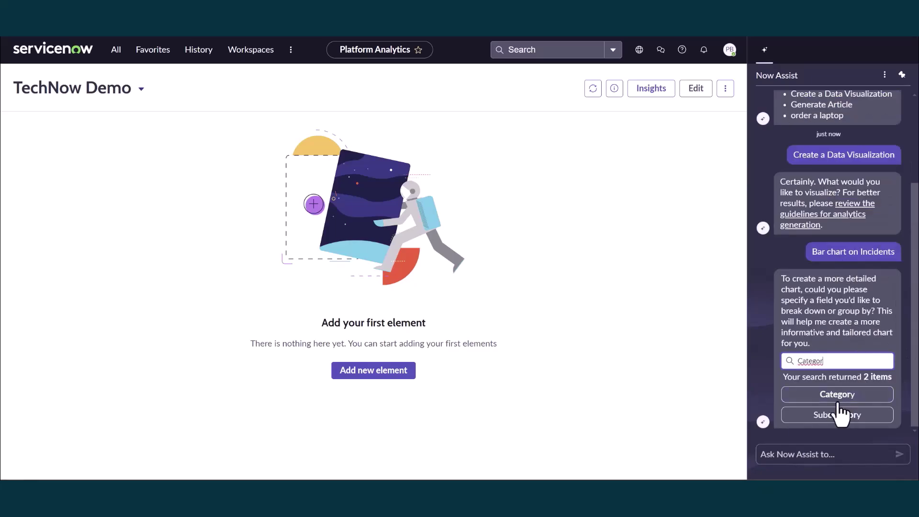
pyautogui.click(836, 396)
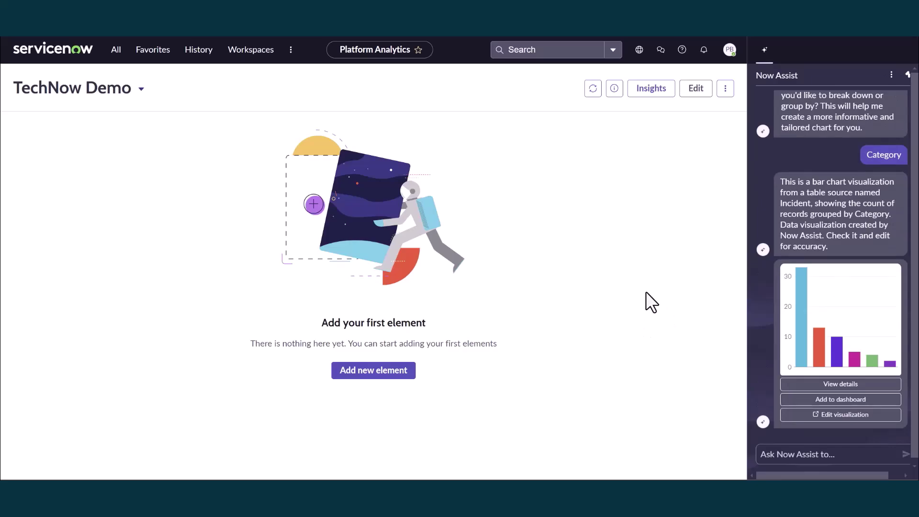
# Place the Incidents-by-Category bar chart on the dashboard, stretched wide across the canvas.
pyautogui.click(818, 402)
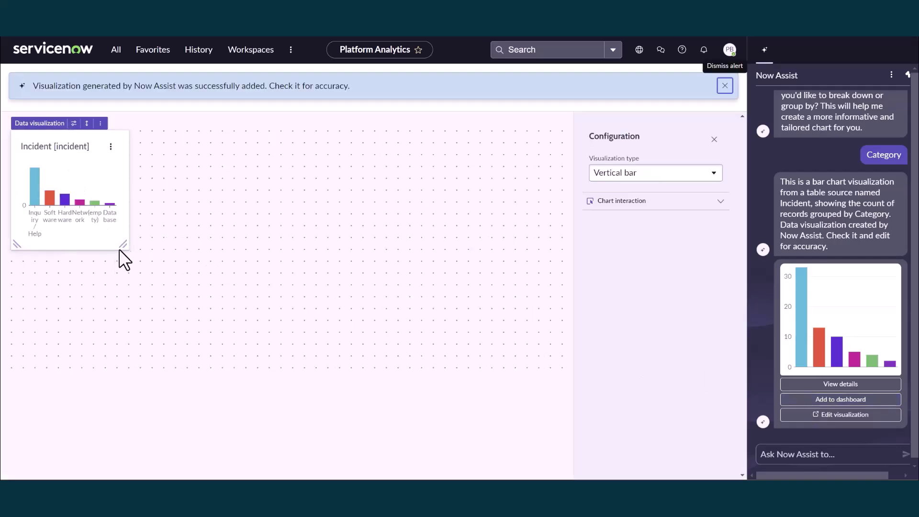
pyautogui.moveTo(122, 245); pyautogui.dragTo(554, 282)
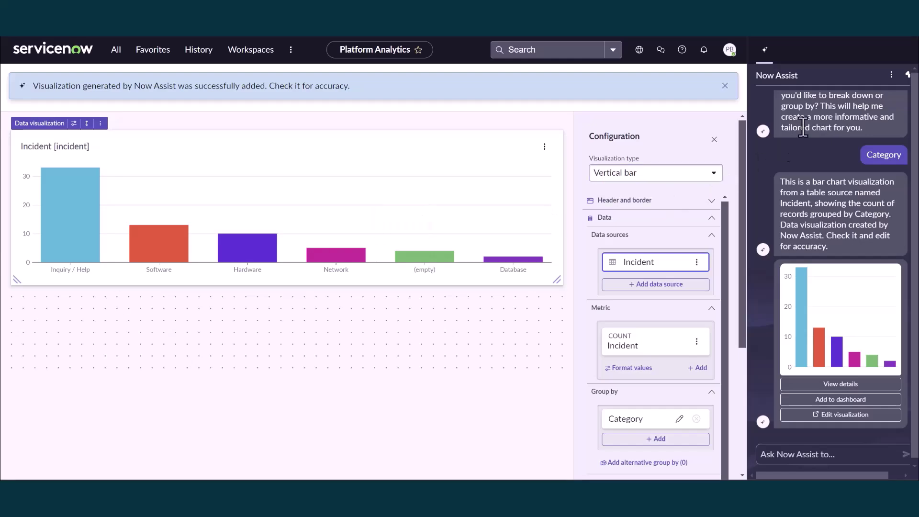
# Reset the Now Assist conversation and request a 'List of Developer Meetups' visualization.
pyautogui.click(893, 76)
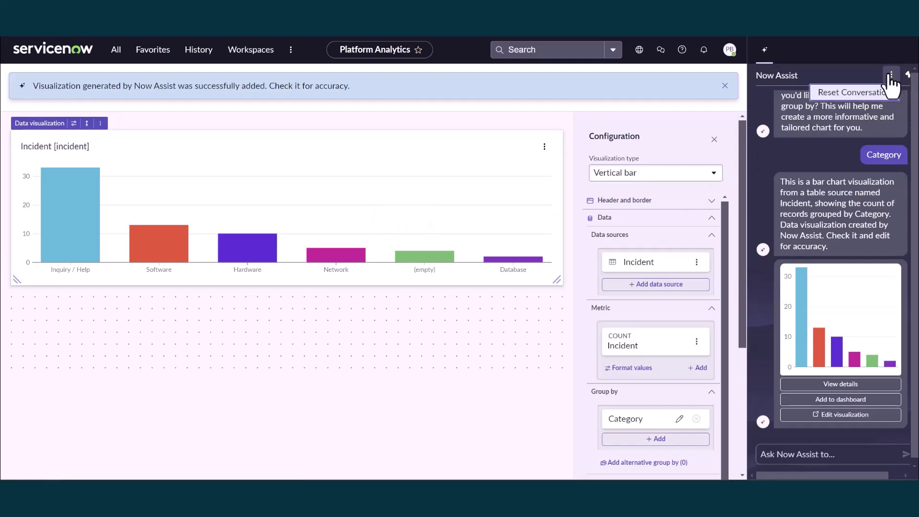
pyautogui.click(833, 90)
pyautogui.click(537, 298)
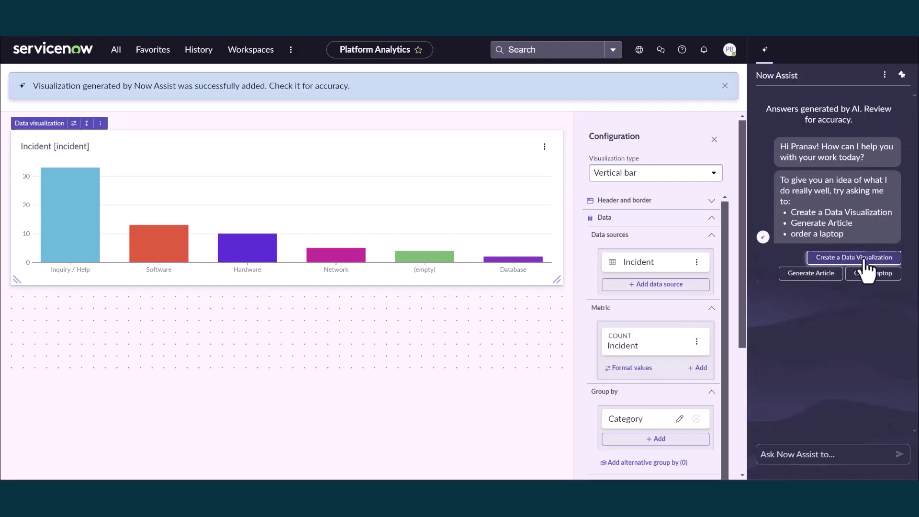
pyautogui.click(865, 260)
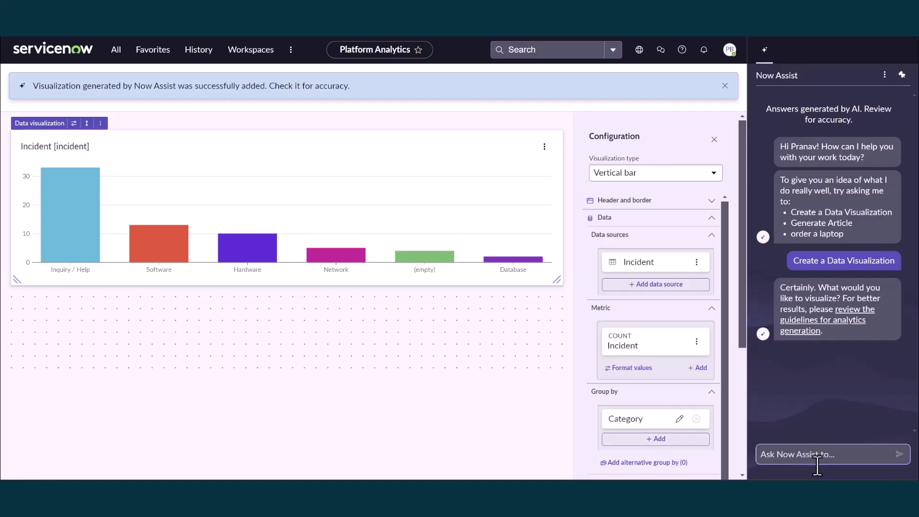
pyautogui.write('List of Developer Meetups')
pyautogui.press('Return')
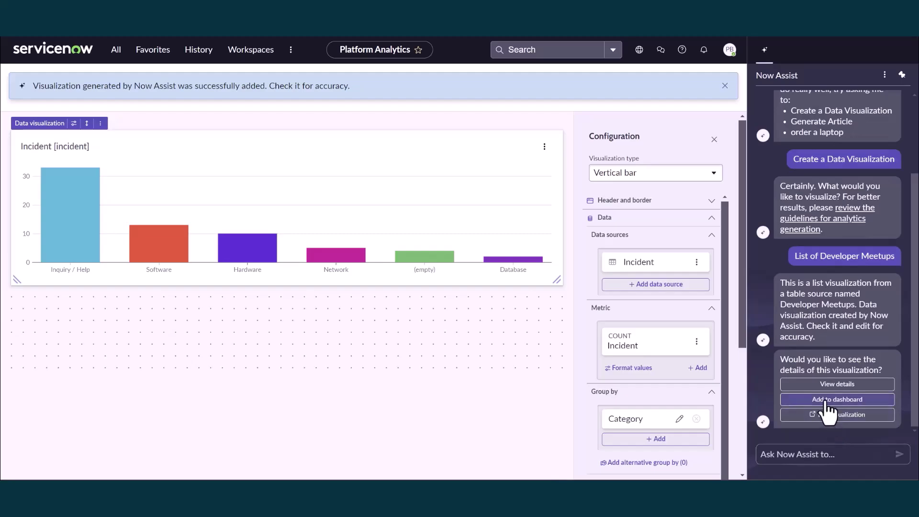
# Place the Developer Meetups list on the dashboard, widened to the bar chart's width.
pyautogui.click(826, 401)
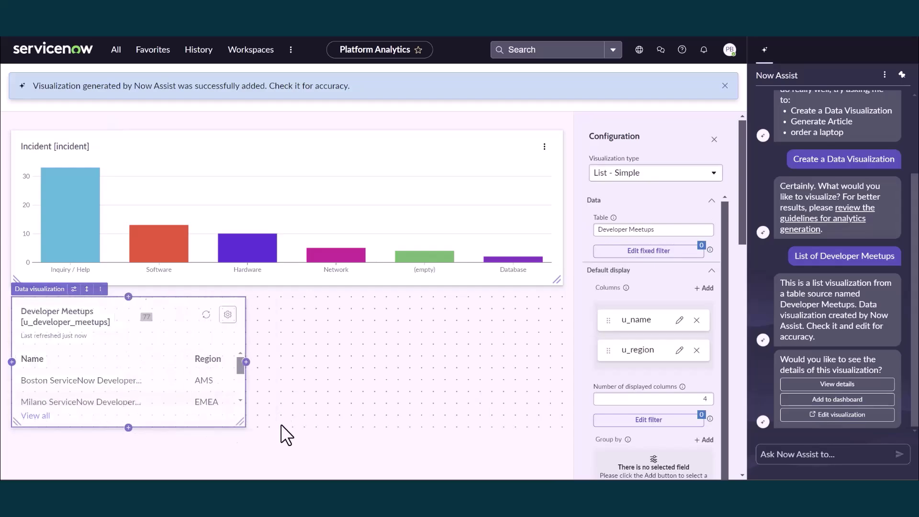
pyautogui.moveTo(241, 422); pyautogui.dragTo(558, 422)
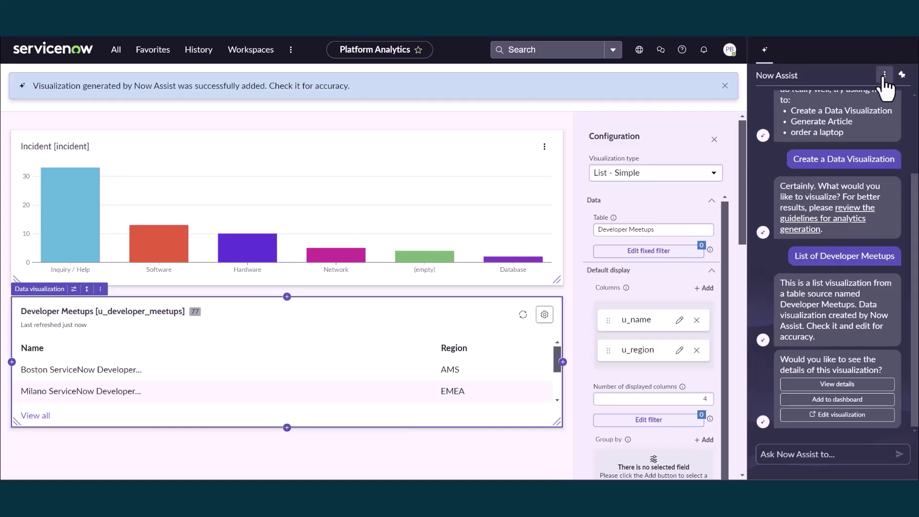
# Reset the Now Assist conversation and generate a Developer Meetups pie chart grouped by Region.
pyautogui.click(885, 76)
pyautogui.click(858, 92)
pyautogui.click(540, 297)
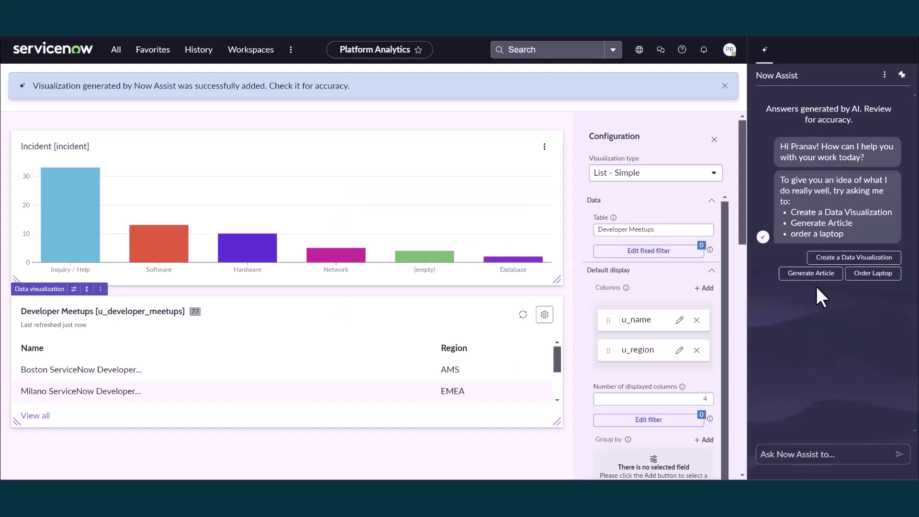
pyautogui.click(836, 256)
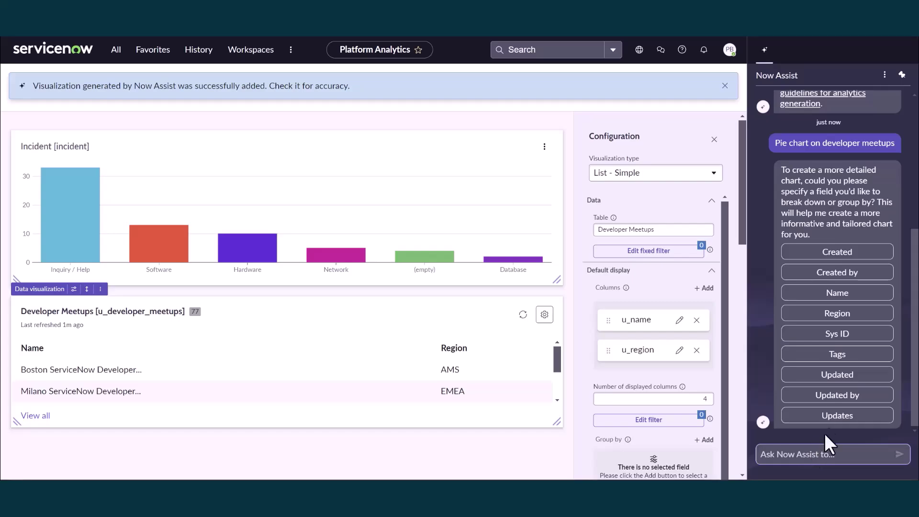
pyautogui.click(861, 314)
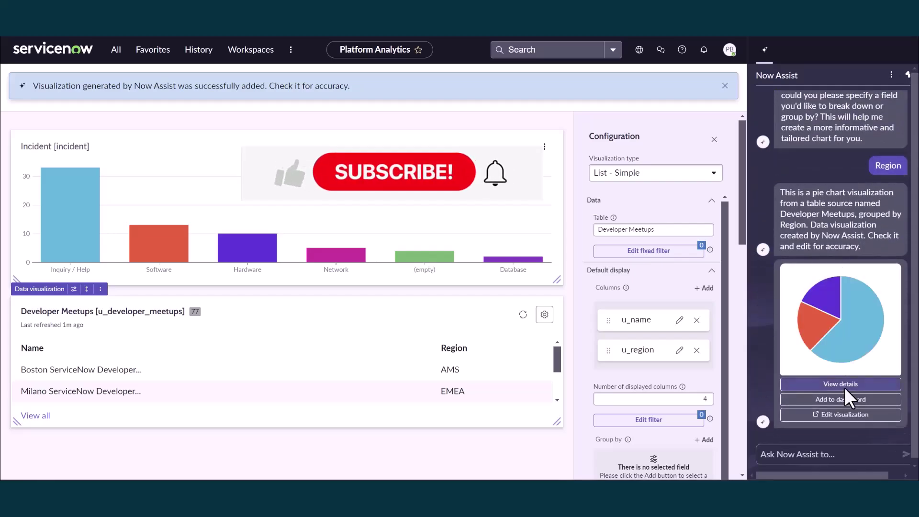
# Place the Developer Meetups by Region pie chart on the dashboard below the list.
pyautogui.click(835, 416)
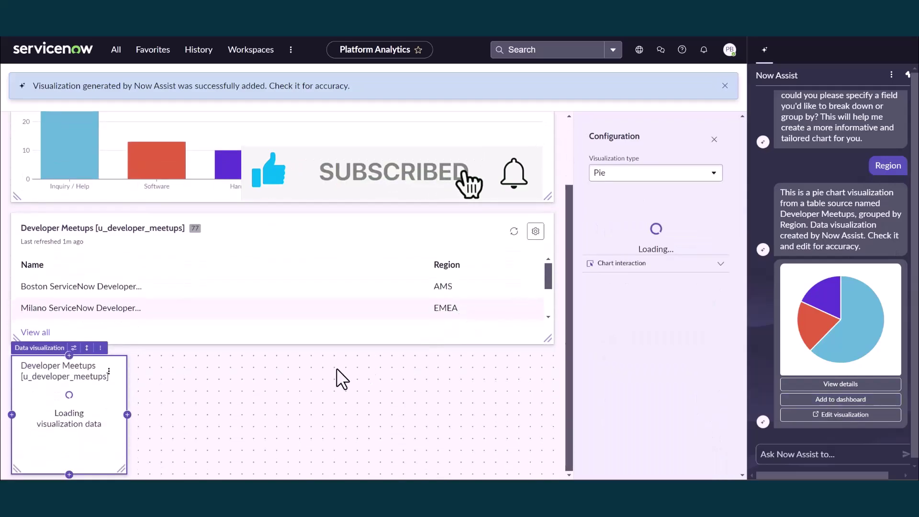
pyautogui.moveTo(124, 470); pyautogui.dragTo(549, 474)
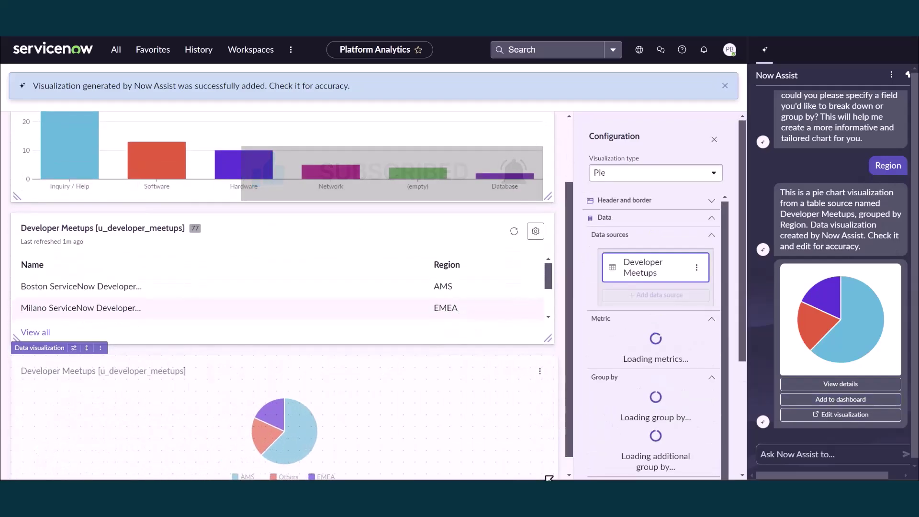